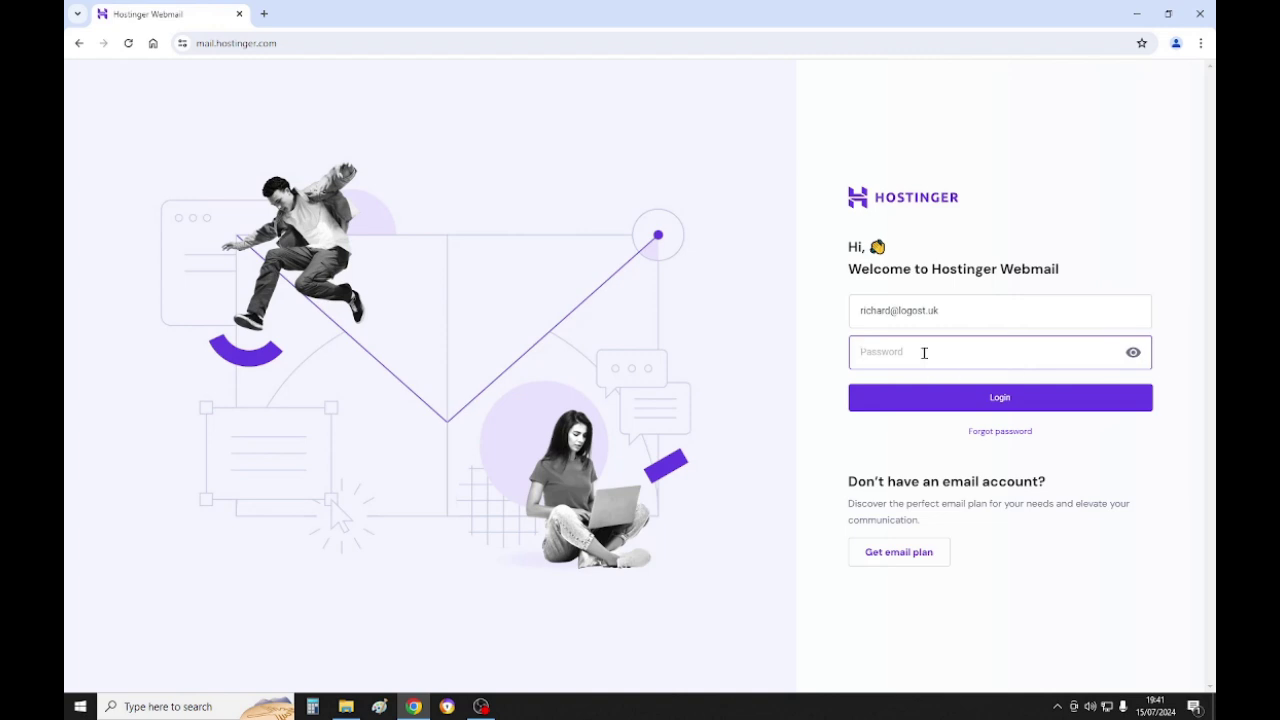
Enter the account password and log in to the webmail.
text(••)
key(Return)
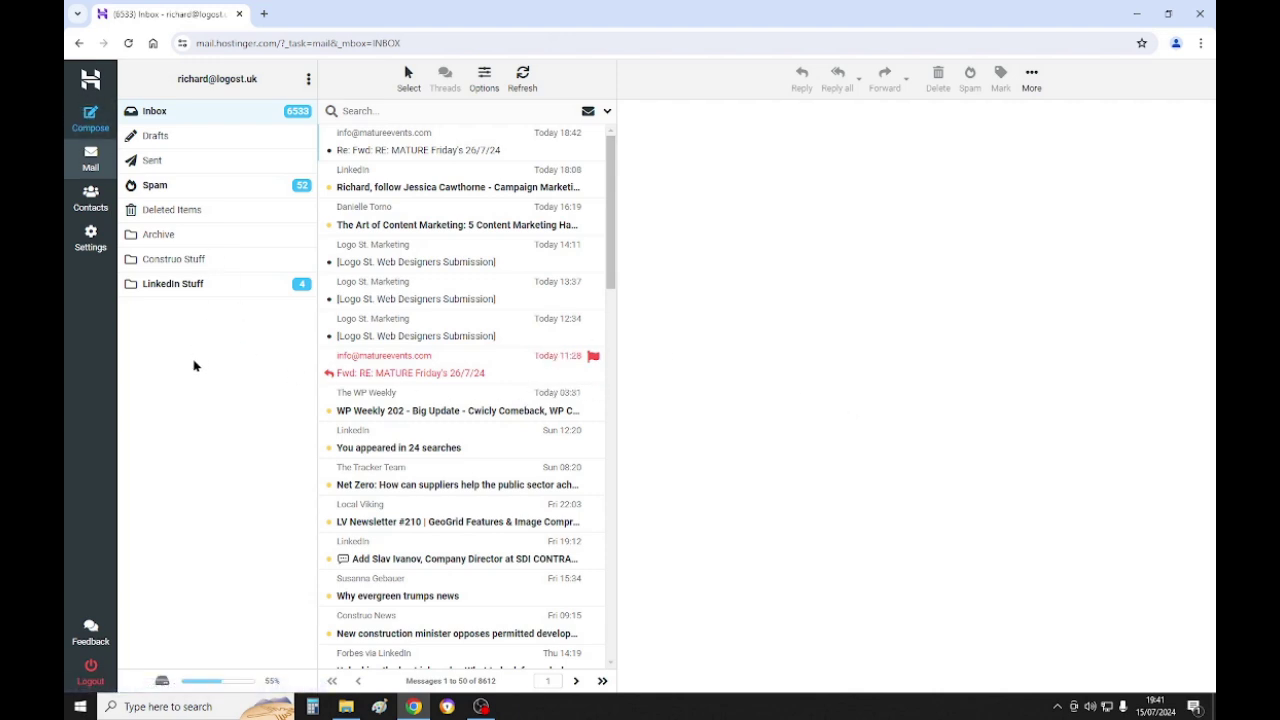
Open the Composing Messages preferences to check the Compose HTML messages option.
click(90, 240)
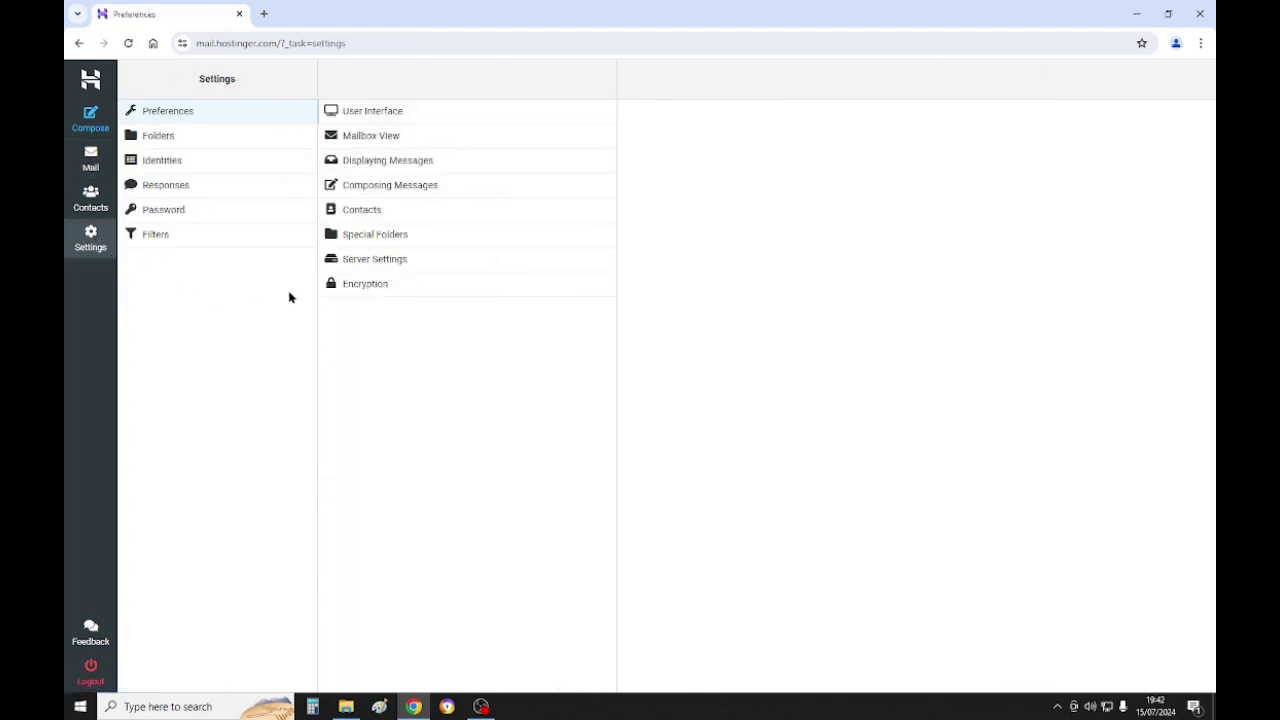
click(370, 189)
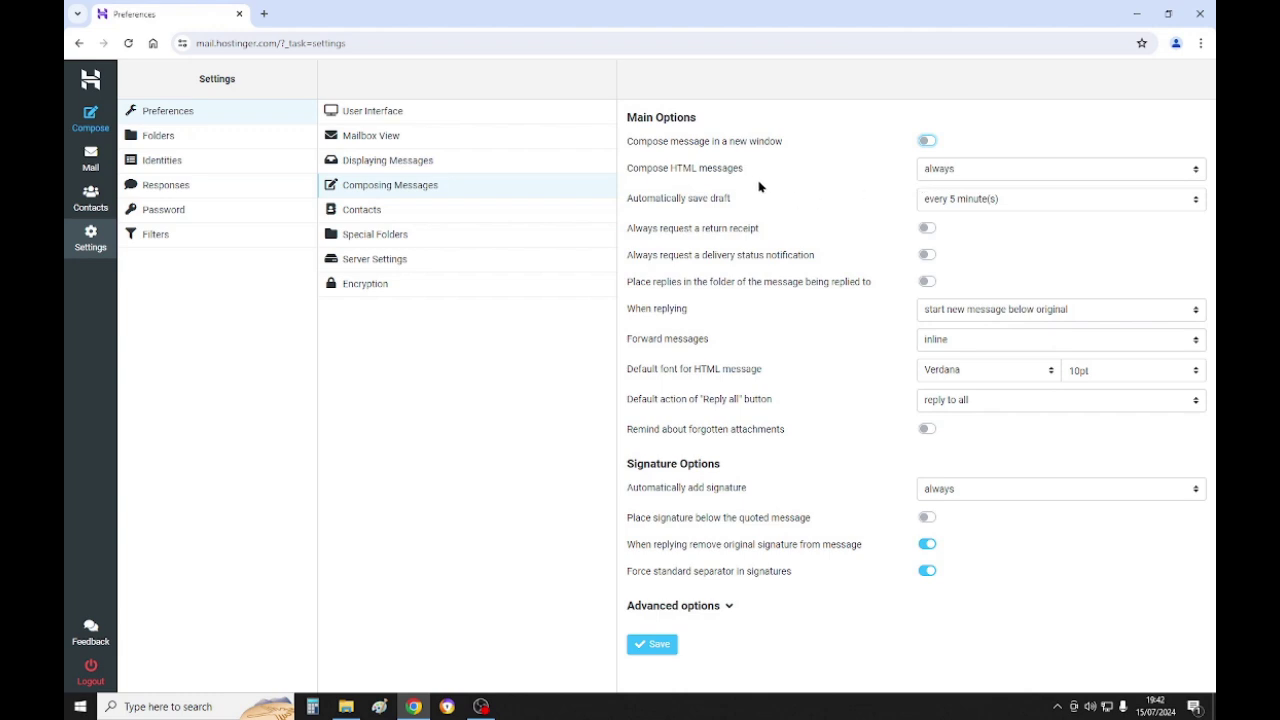
Start a new email to the suggested djstyle info contact with the subject "Test Insert Image".
click(91, 122)
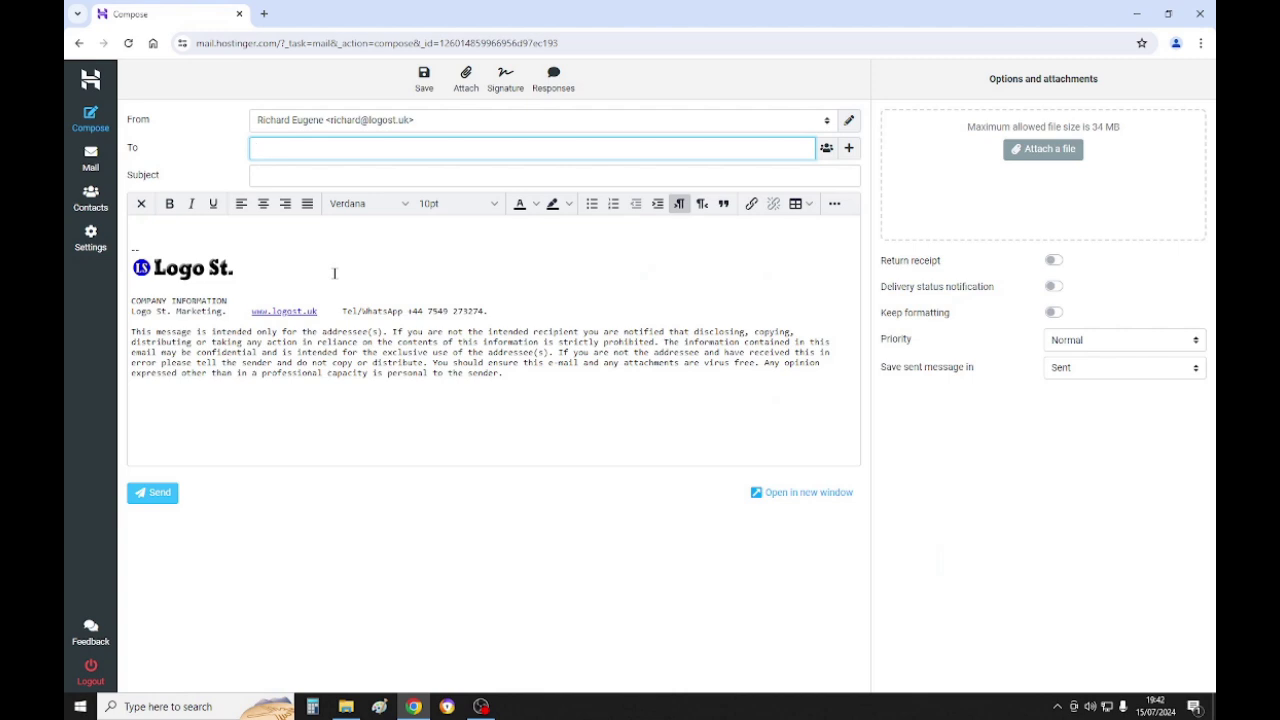
text(info)
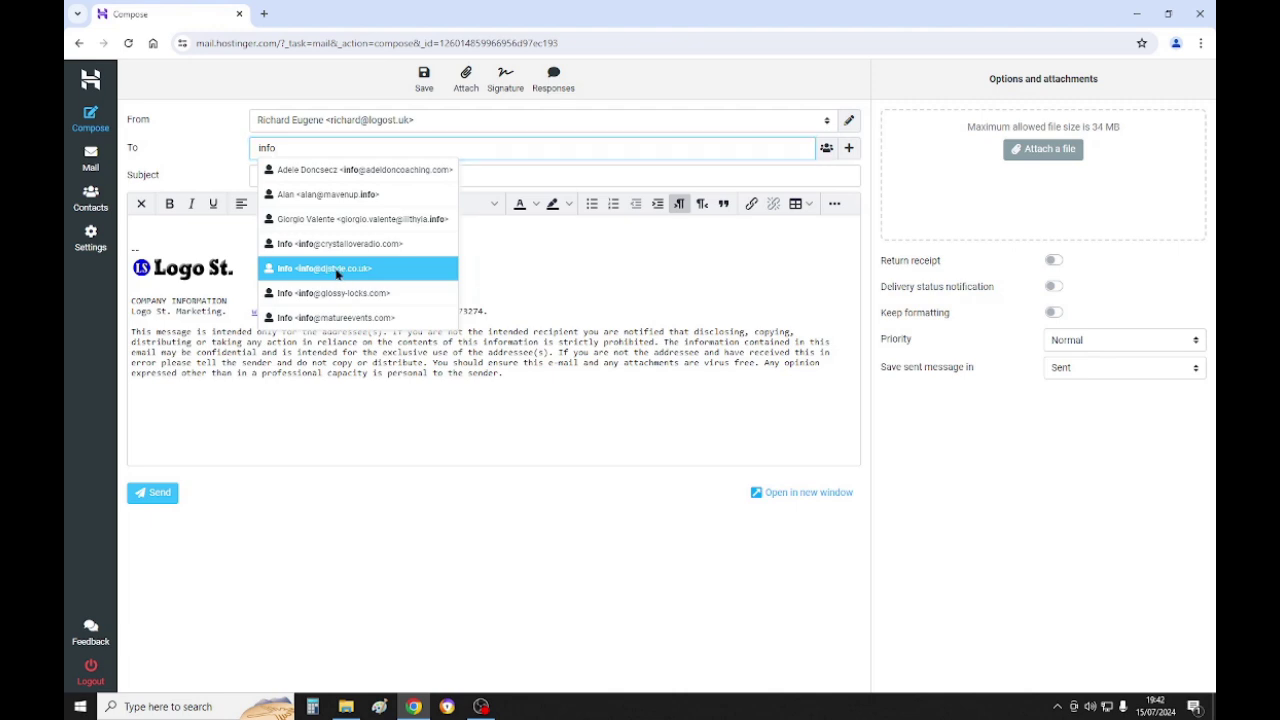
click(338, 272)
click(320, 182)
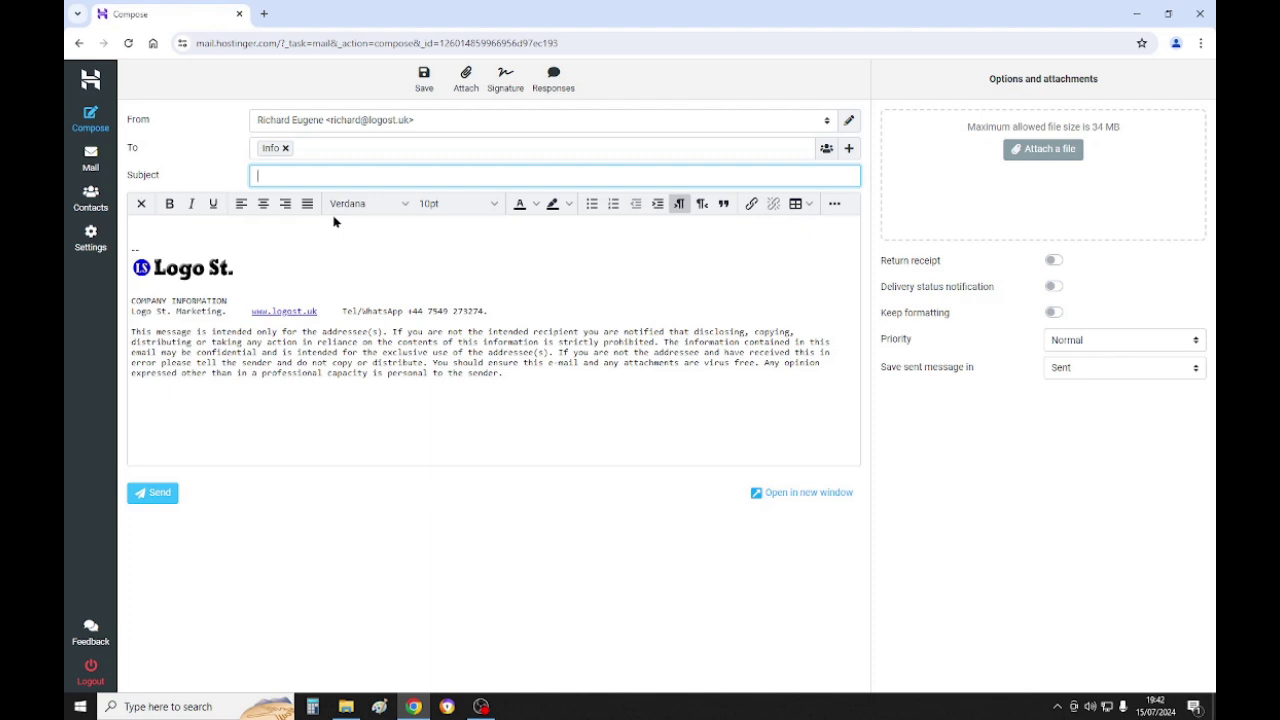
text(Tes)
text(t Inster )
text(Insert Image)
Reveal the extra formatting tools and write "Test insert Image" above the signature, followed by a new line.
click(319, 226)
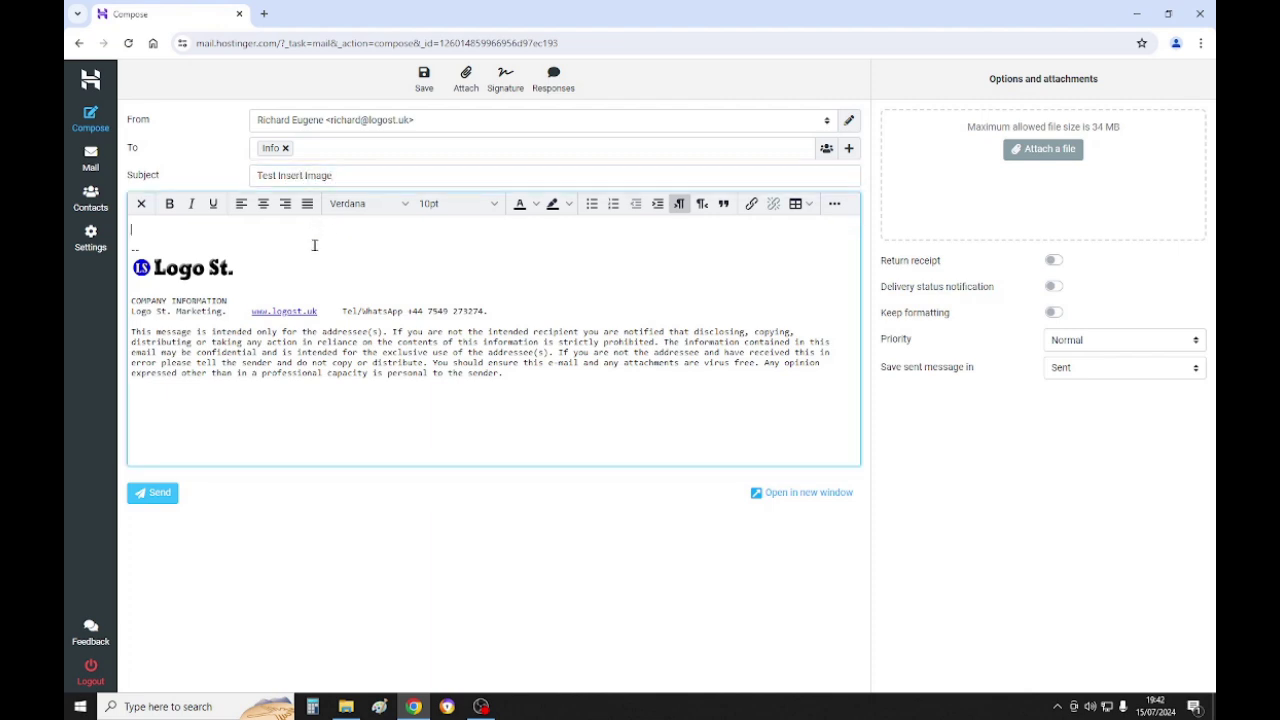
click(835, 205)
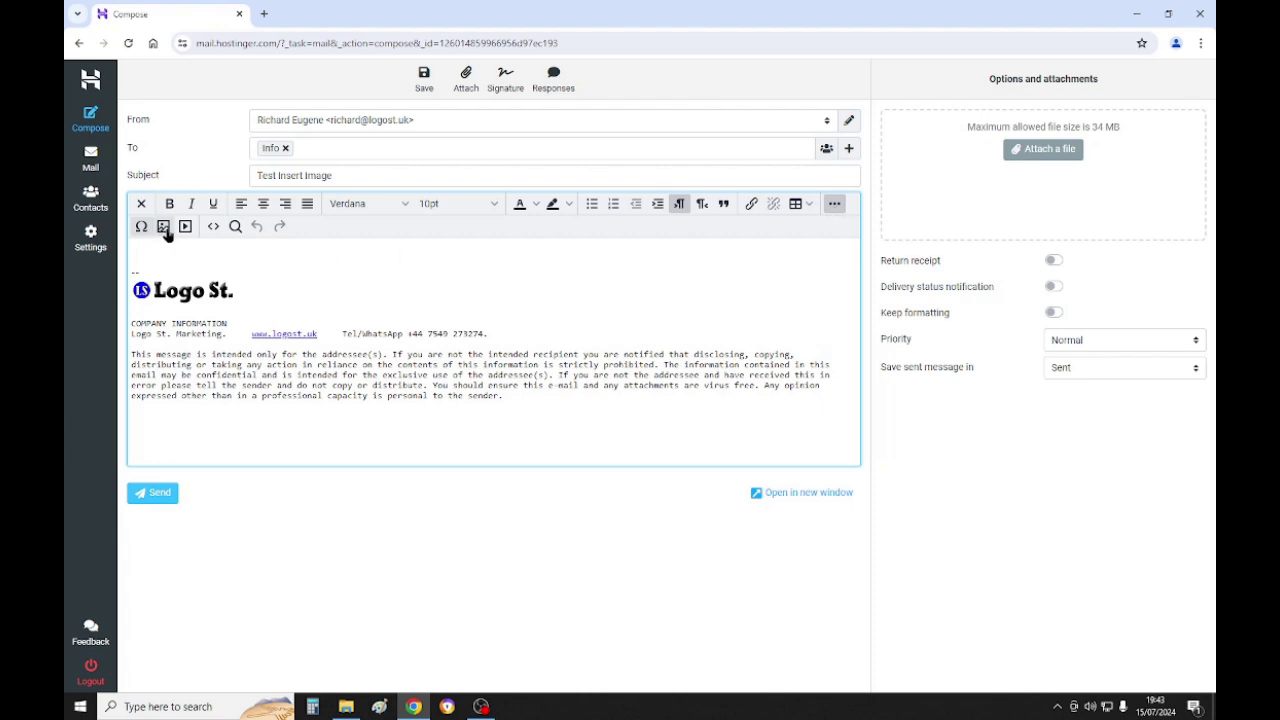
click(259, 256)
text(Test inser)
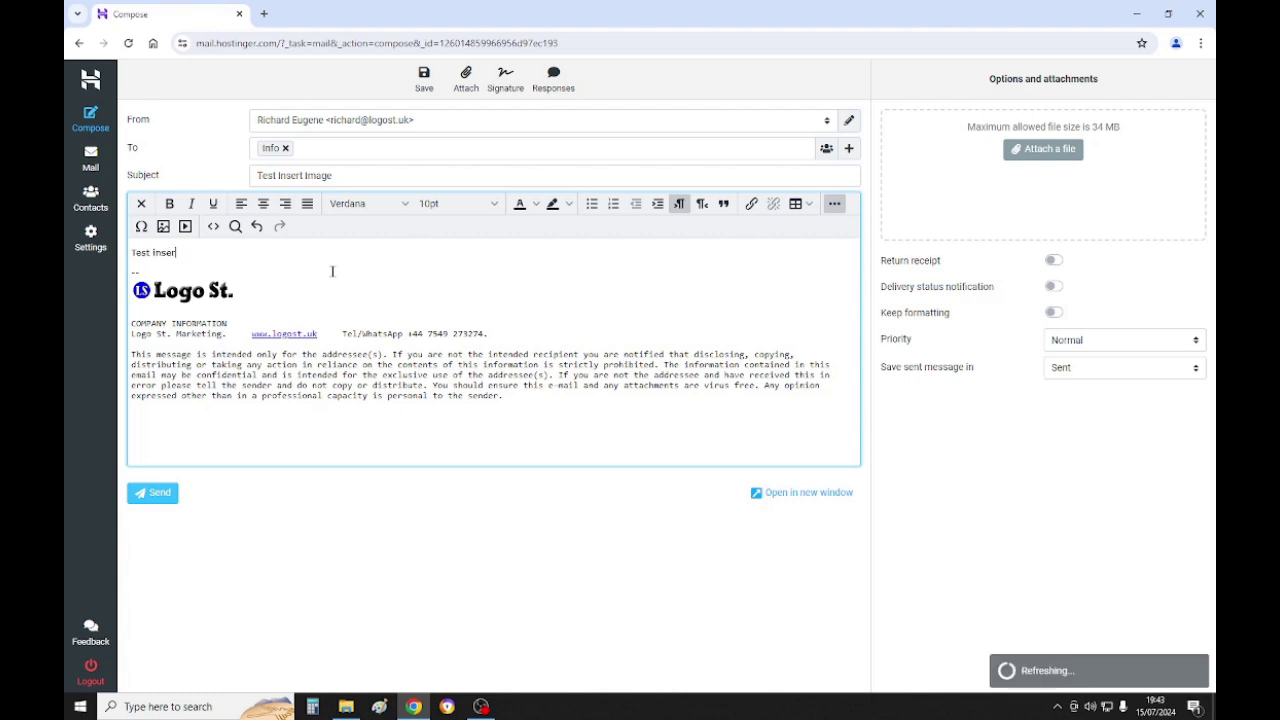
text(t Image)
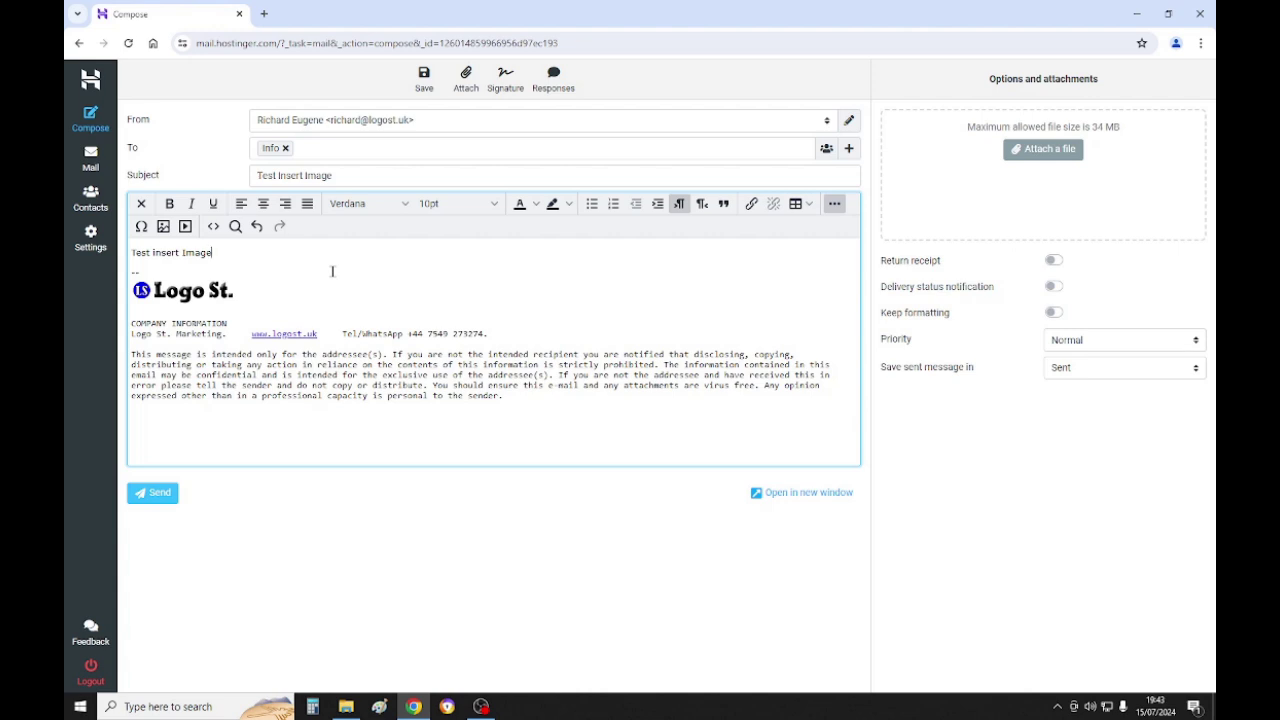
key(Return)
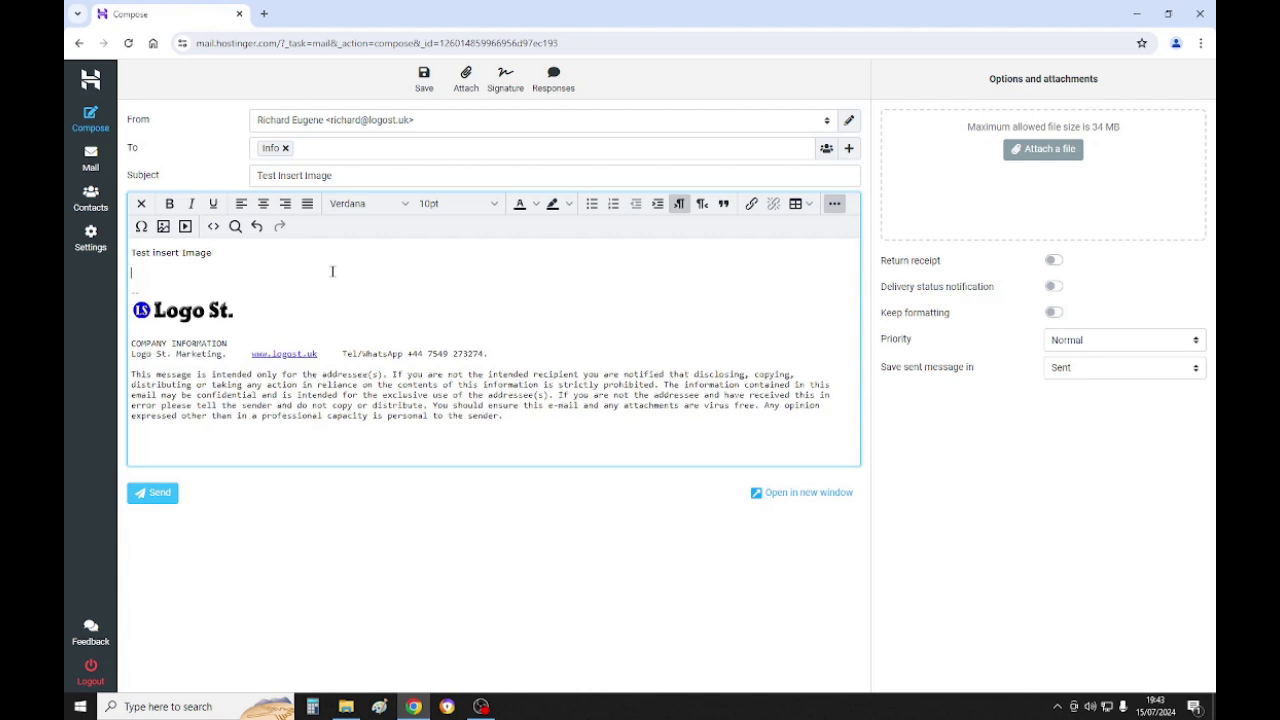
Upload the image 220305 Cock & Tail-47 from the customer websites > mature events folder and insert it below the text line.
click(163, 228)
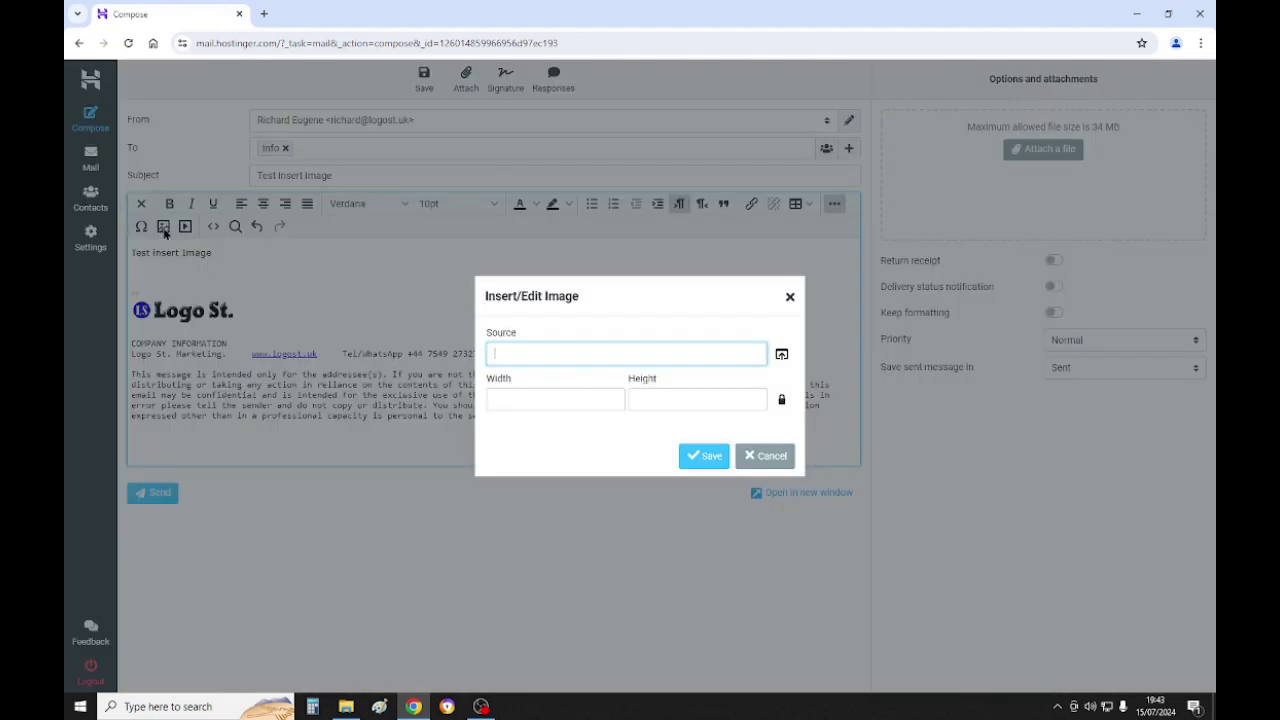
click(781, 356)
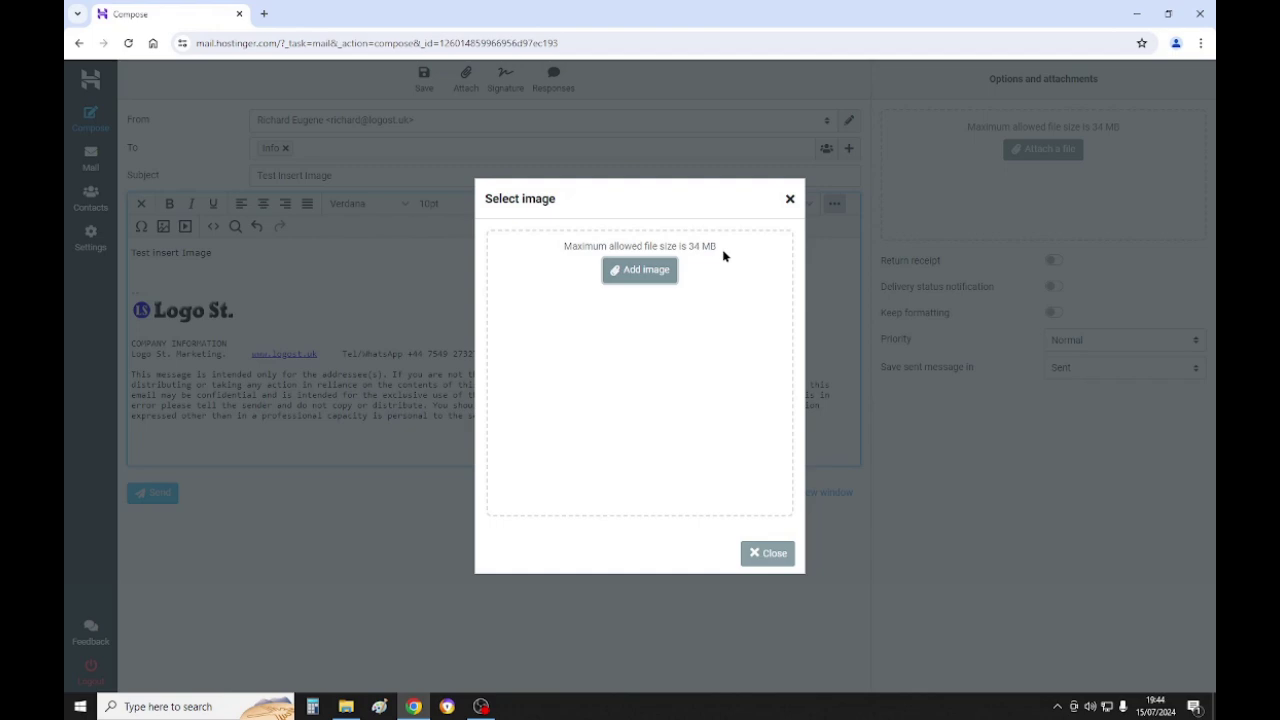
click(646, 275)
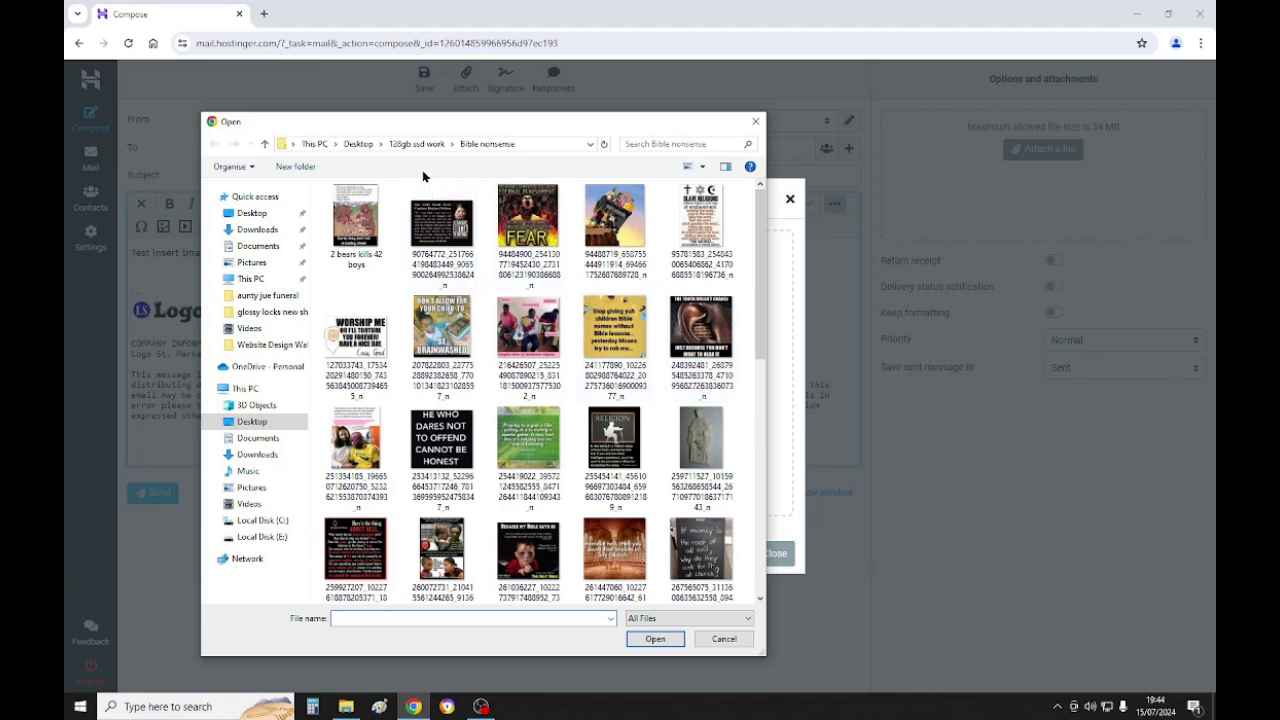
click(414, 145)
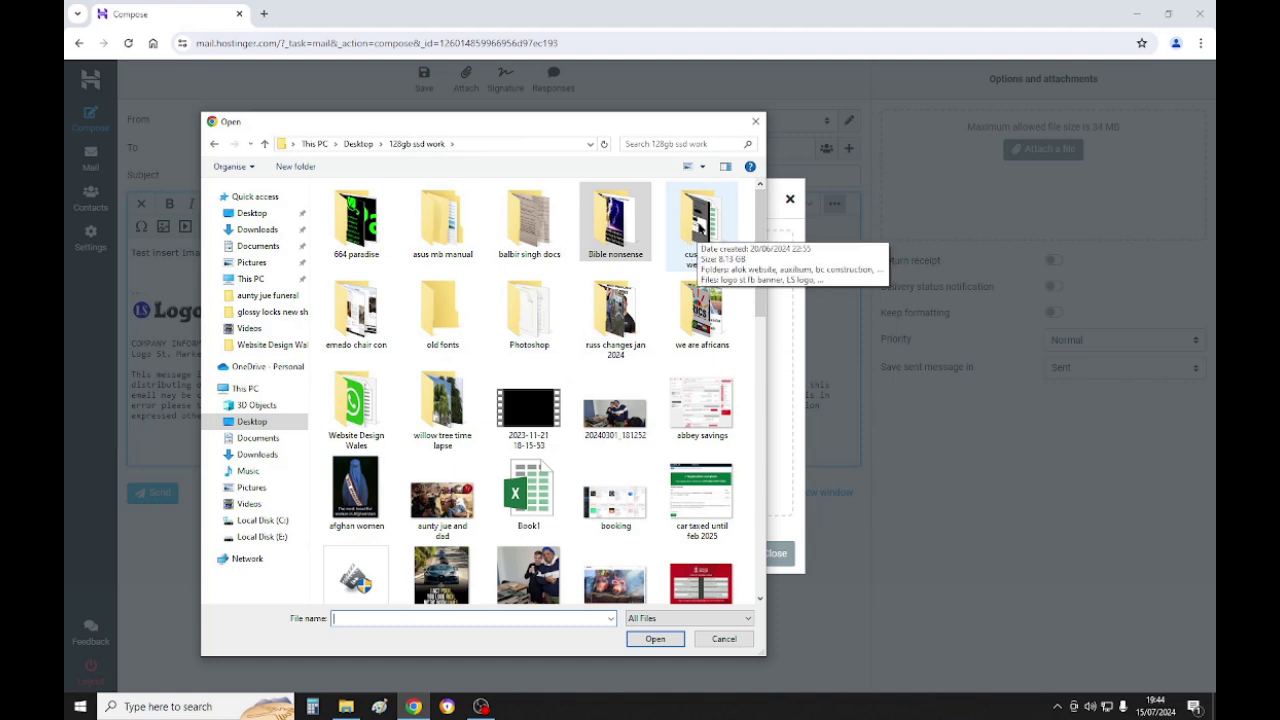
double_click(700, 228)
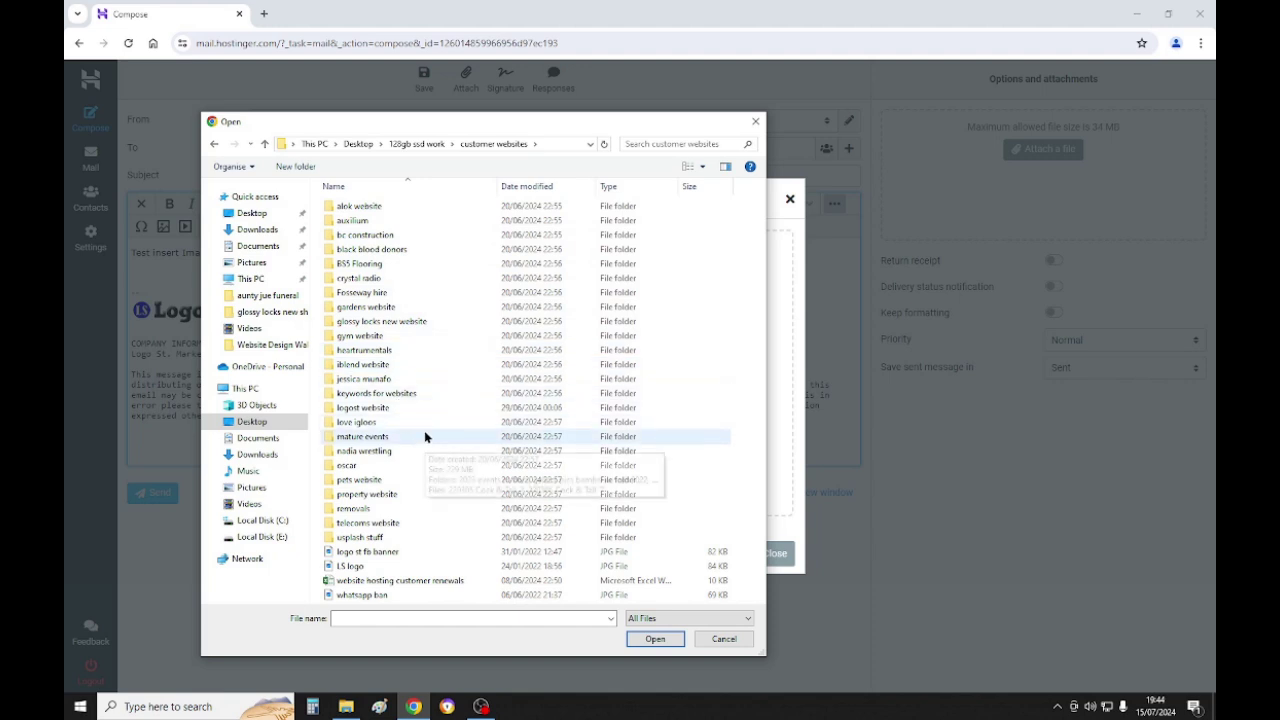
click(373, 440)
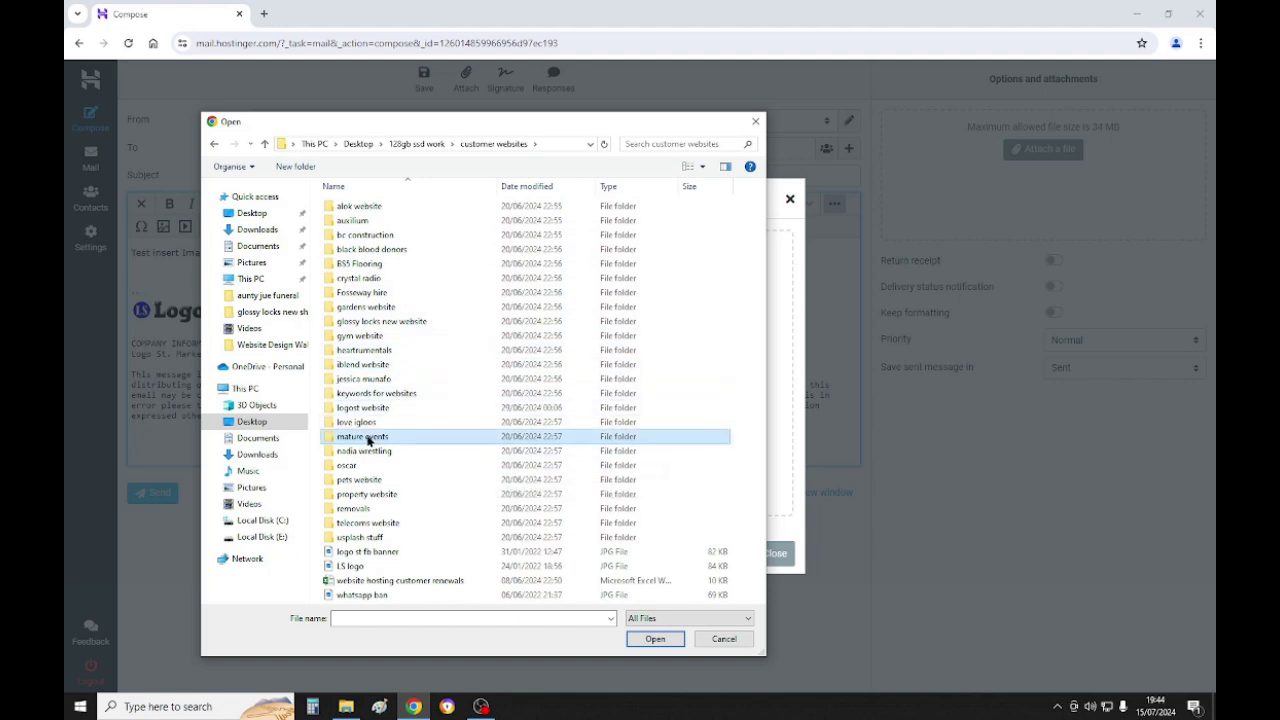
double_click(368, 440)
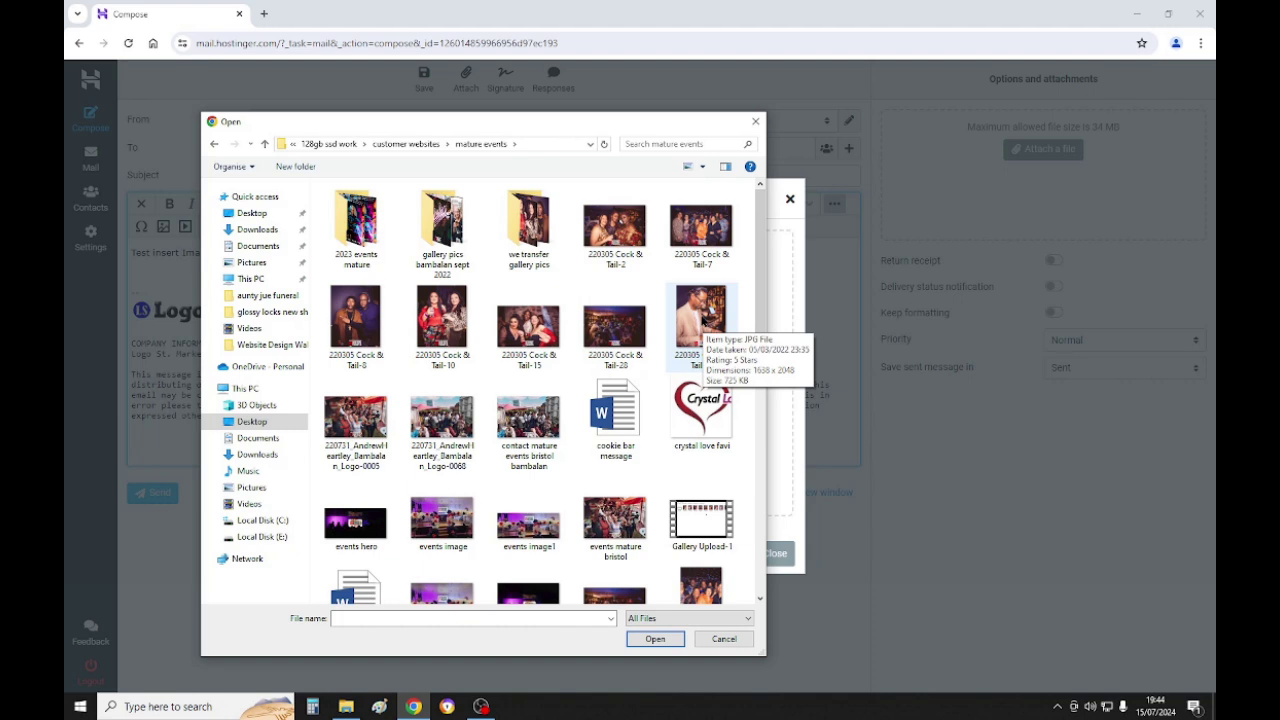
click(703, 316)
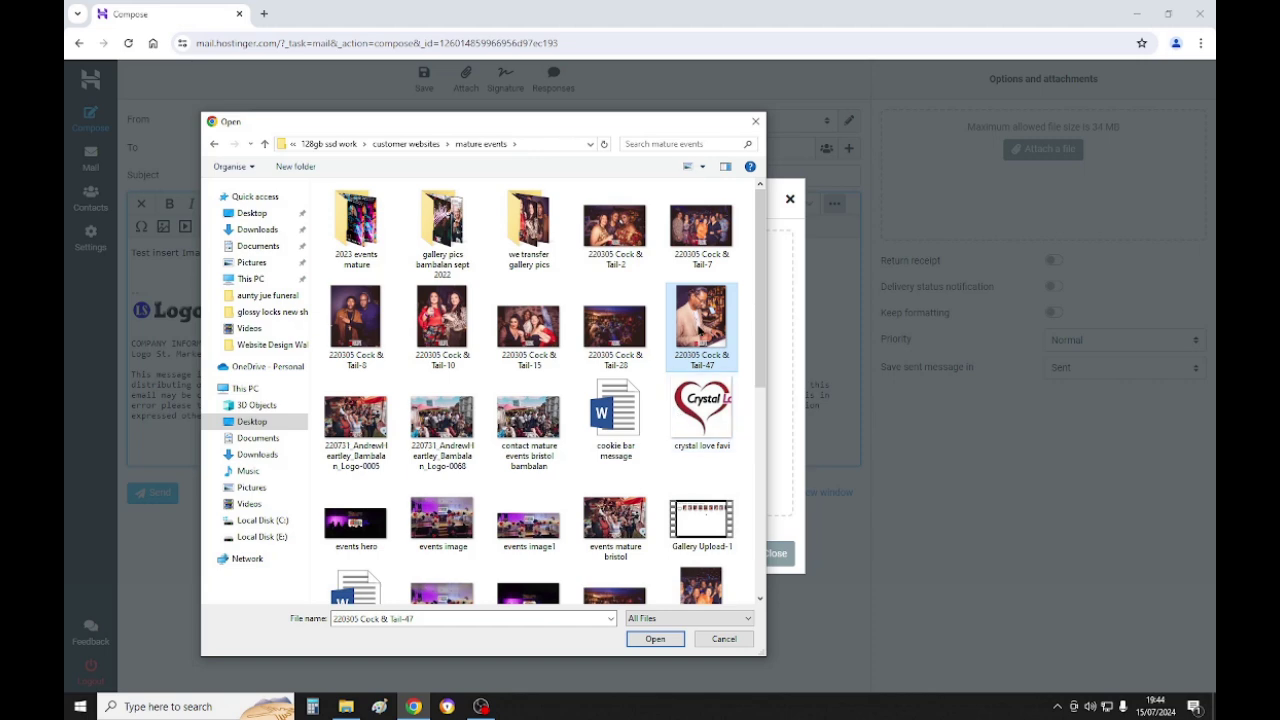
click(655, 639)
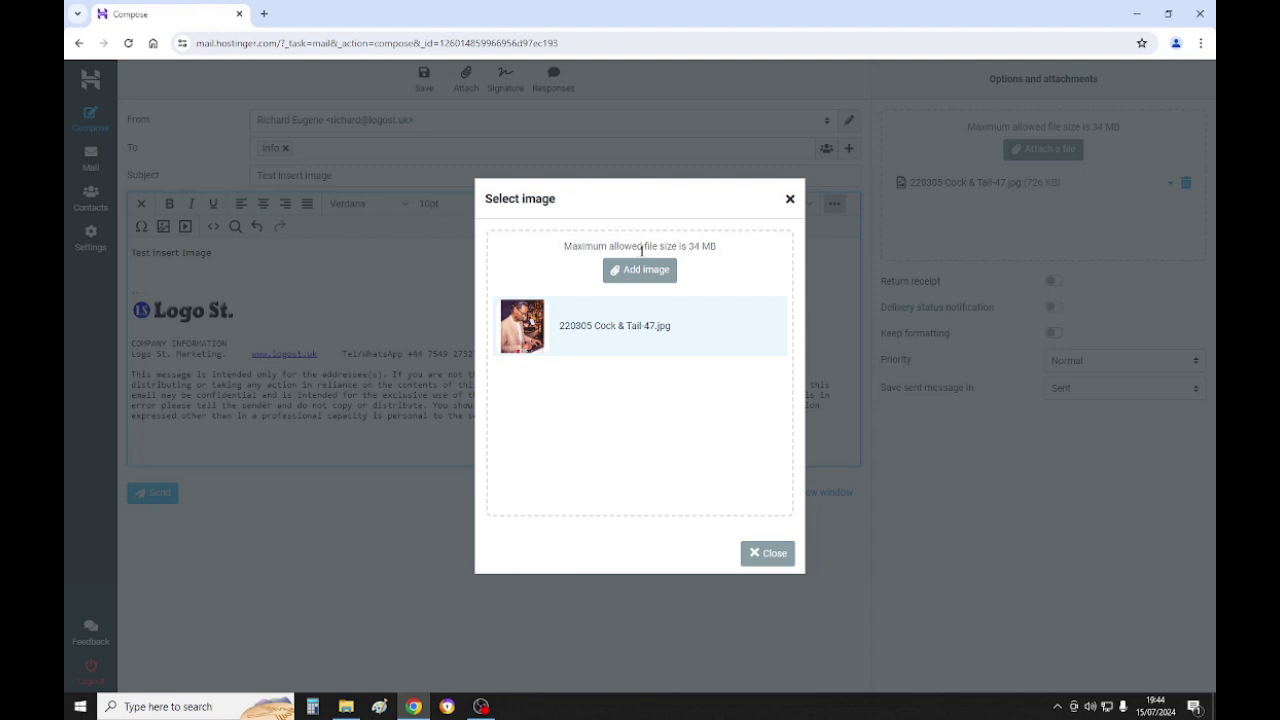
click(605, 331)
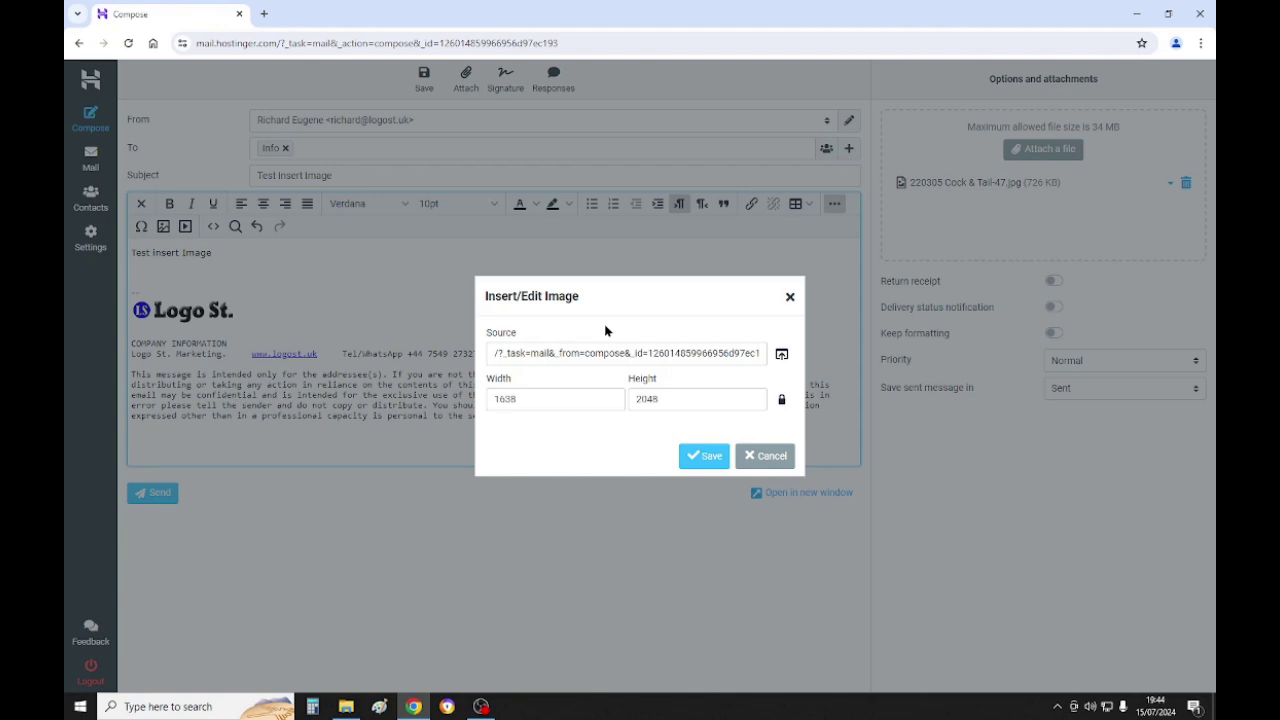
click(704, 456)
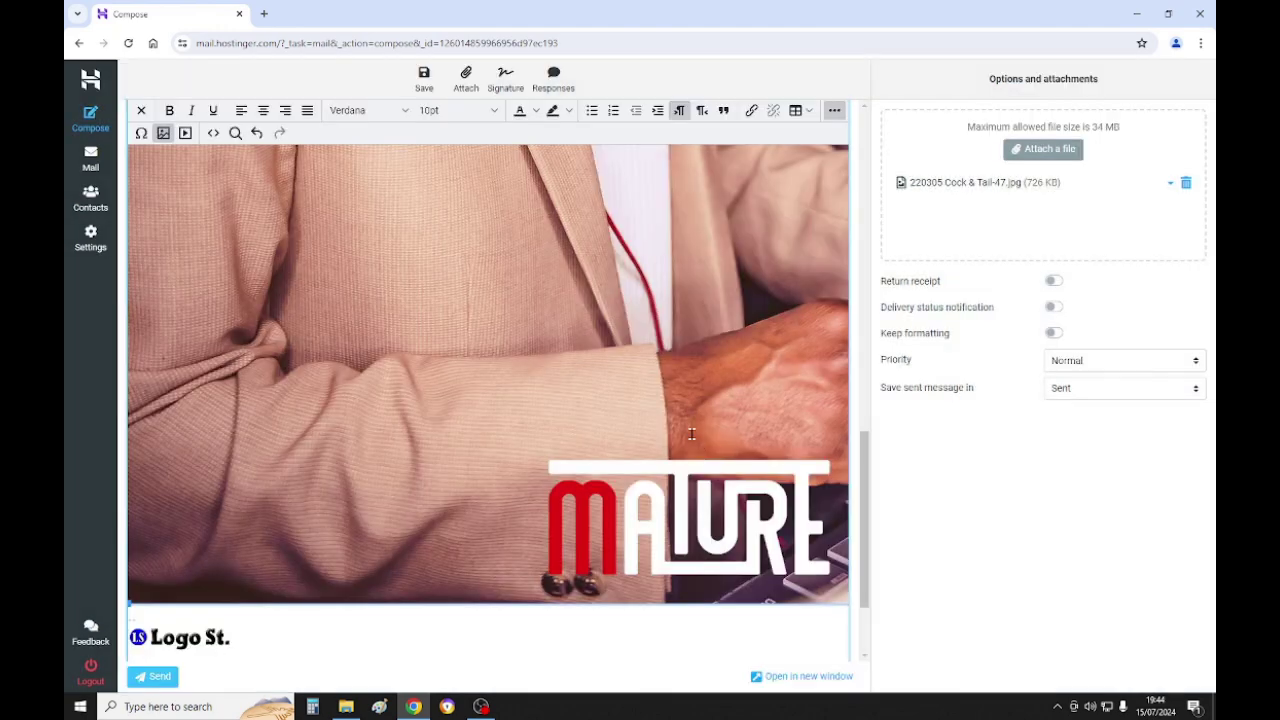
Shrink the inserted image proportionally to about two-thirds of the message body's width.
scroll(691, 433, up, 5)
scroll(691, 433, up, 5)
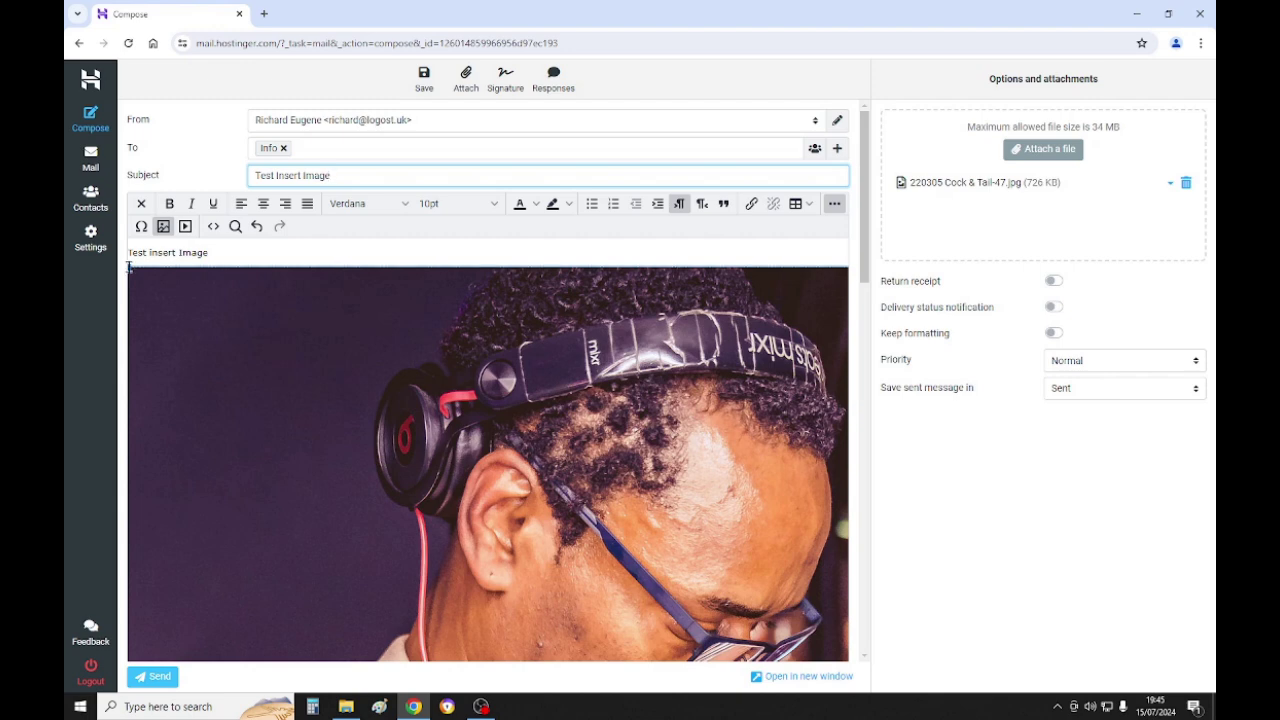
drag(128, 266, 559, 606)
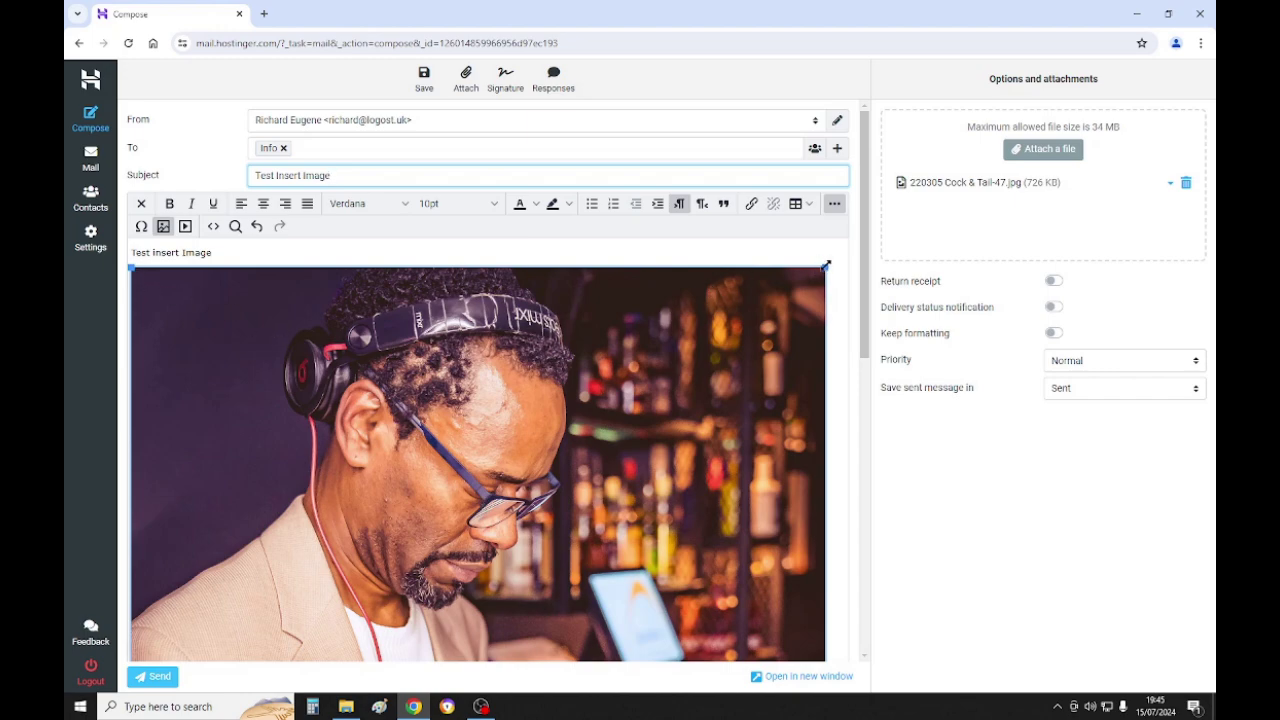
drag(825, 267, 395, 370)
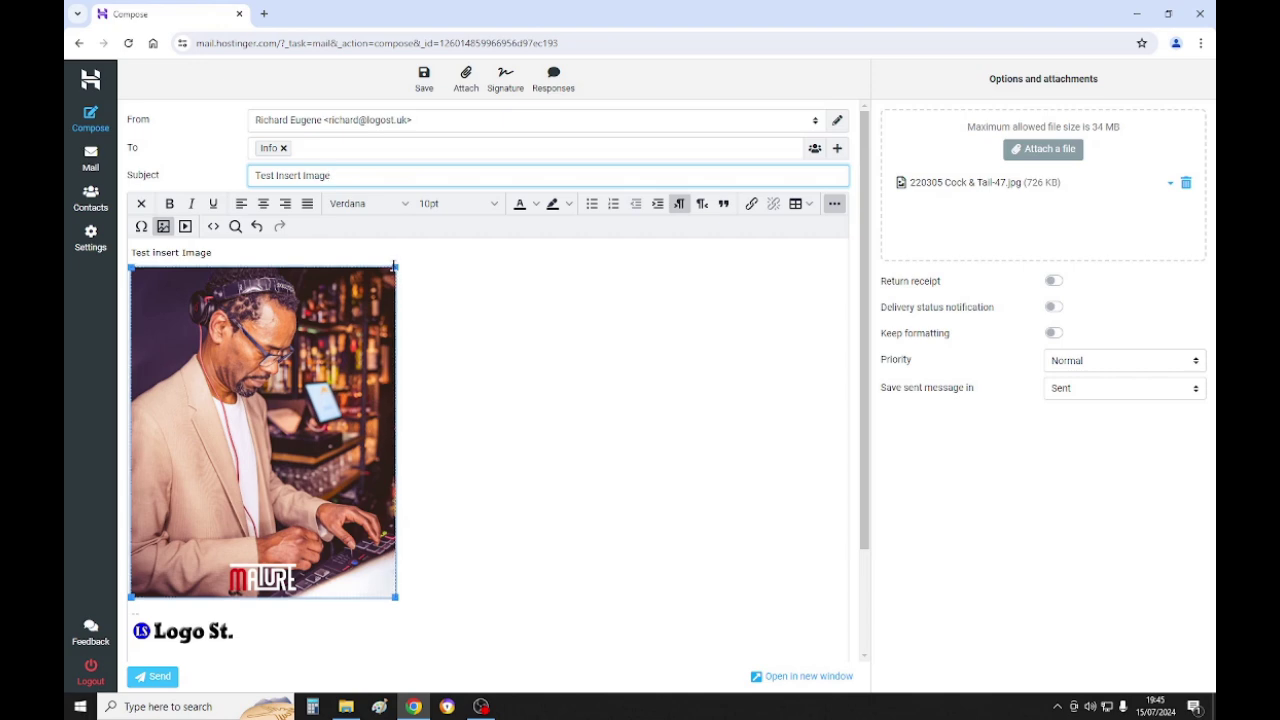
drag(394, 266, 587, 326)
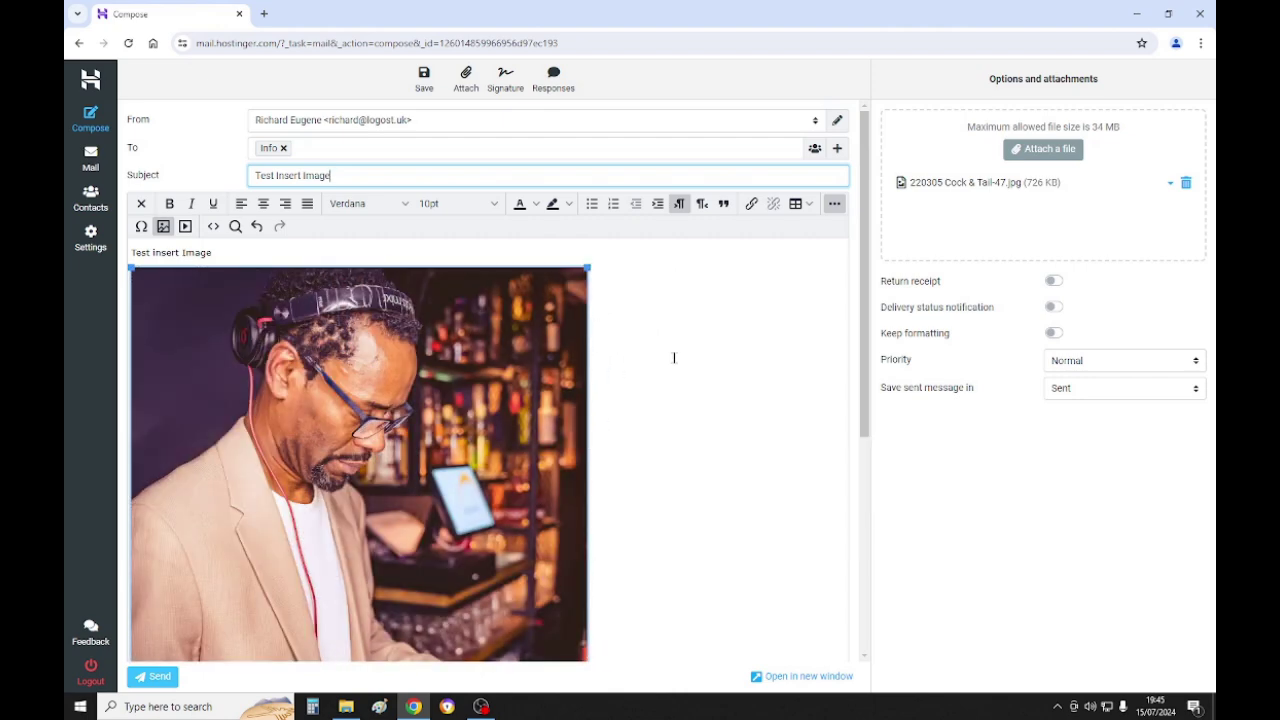
scroll(651, 472, down, 5)
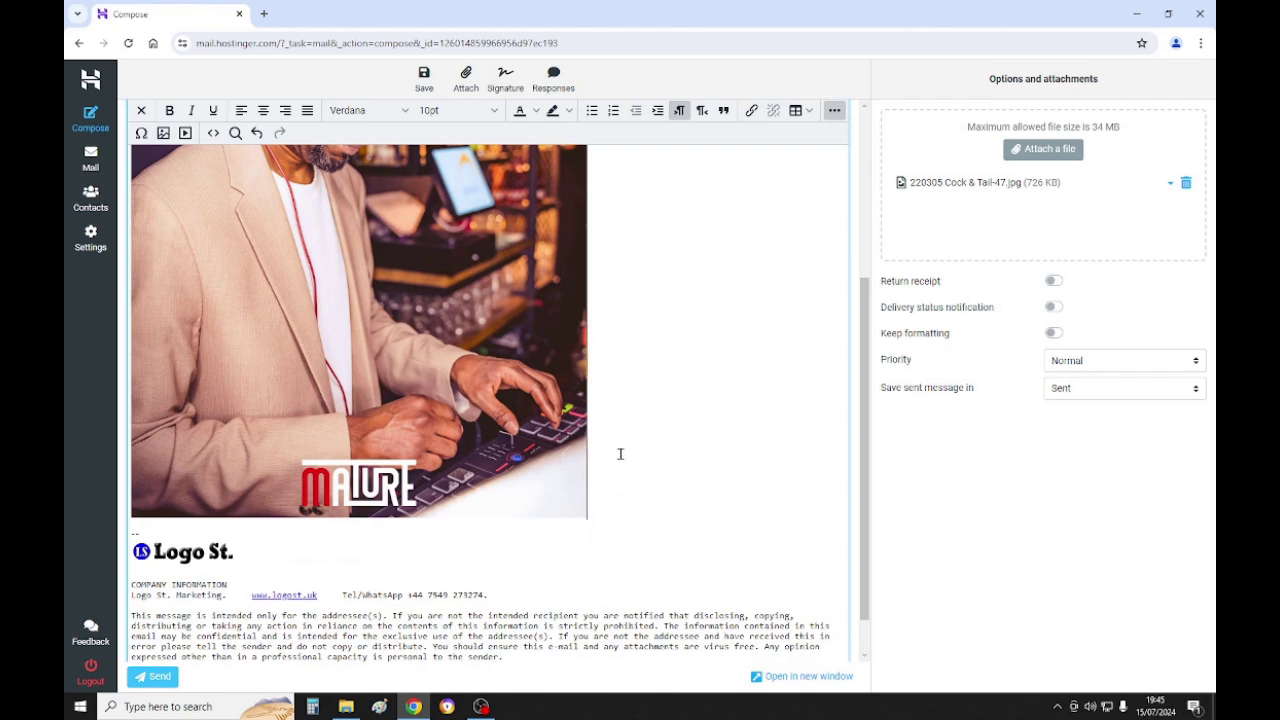
text(gfhghhgfhgf)
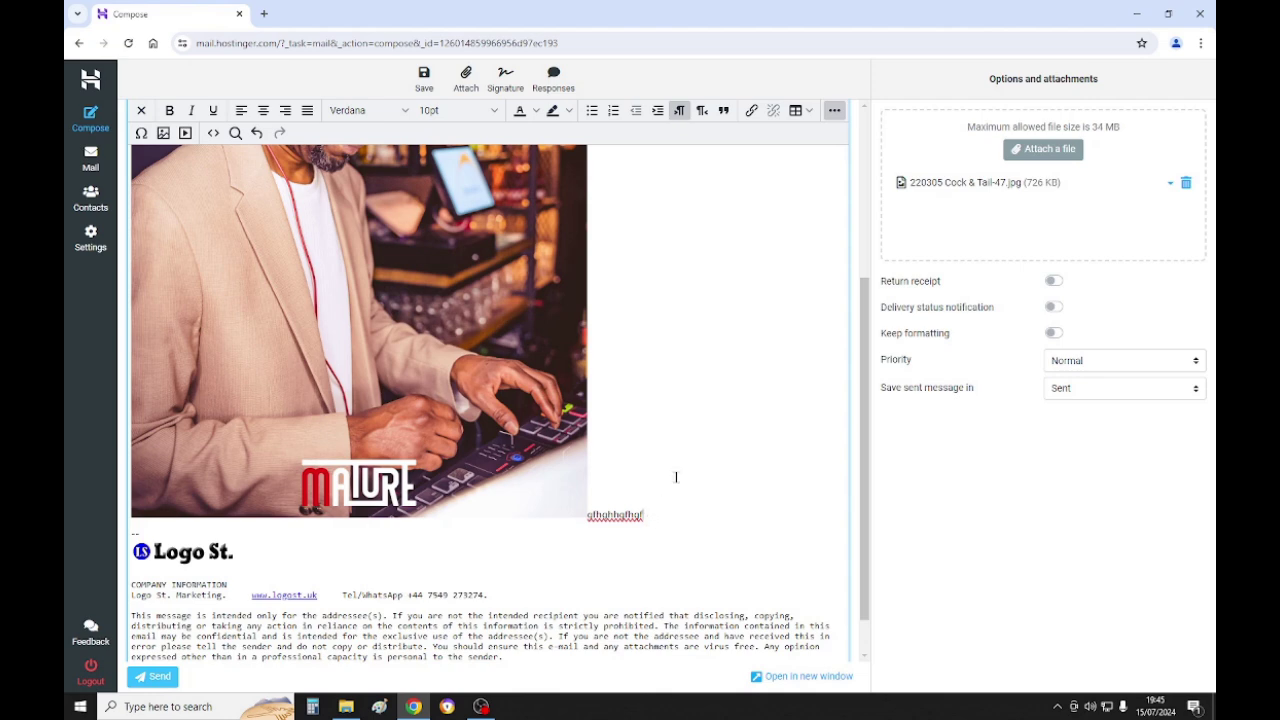
key(BackSpace)
key(BackSpace)
key(BackSpace)
key(BackSpace)
key(BackSpace)
key(BackSpace)
Add the line "This is how you insert an image" below the image, above the signature.
scroll(660, 463, down, 3)
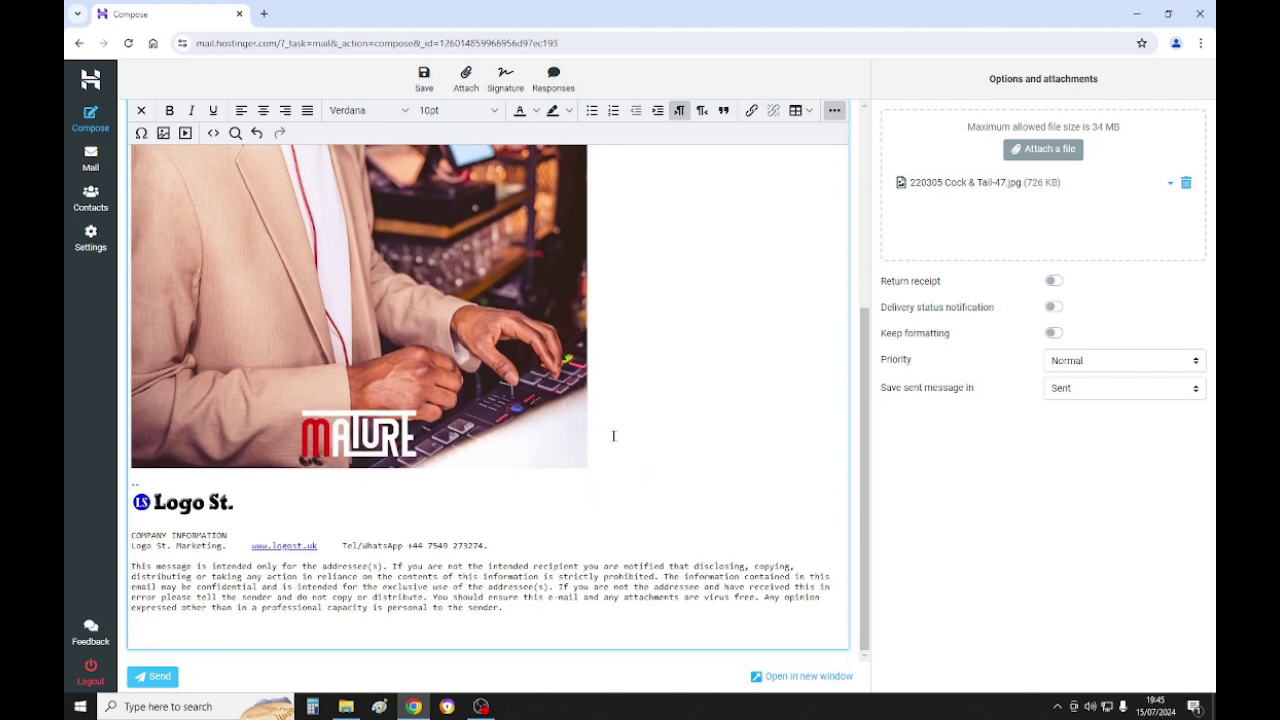
key(Return)
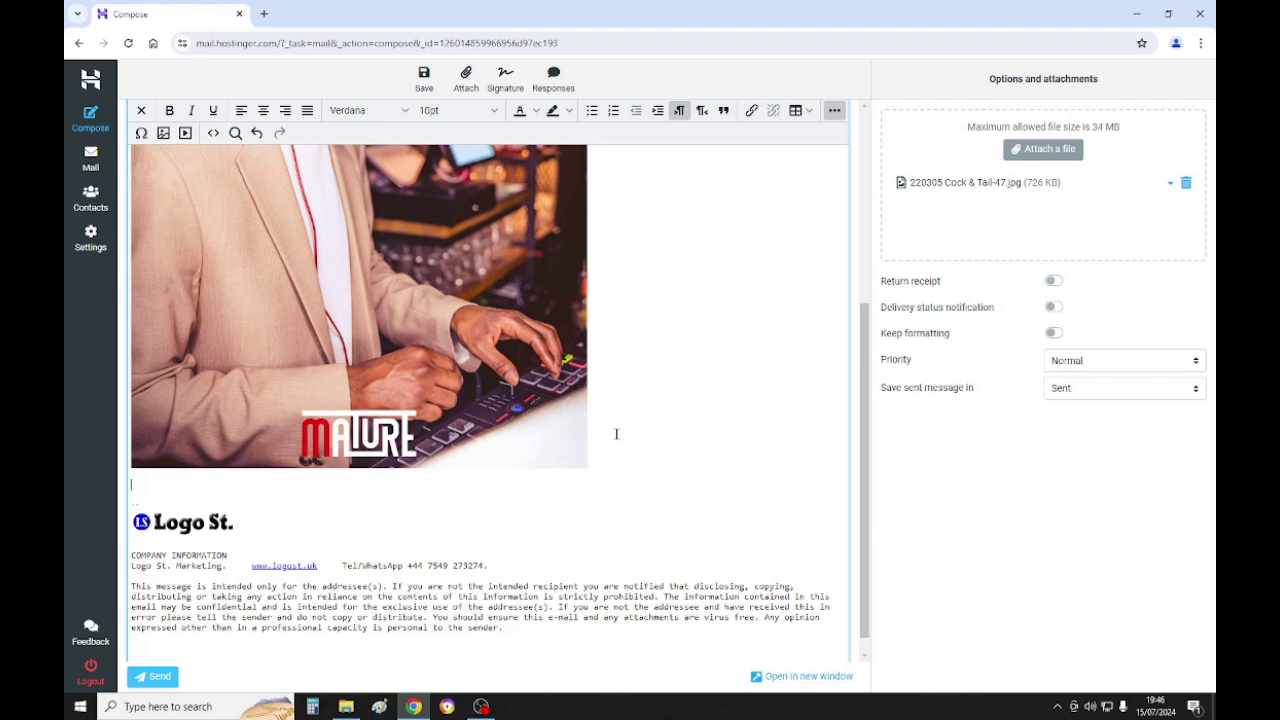
text(This is how you insert an image)
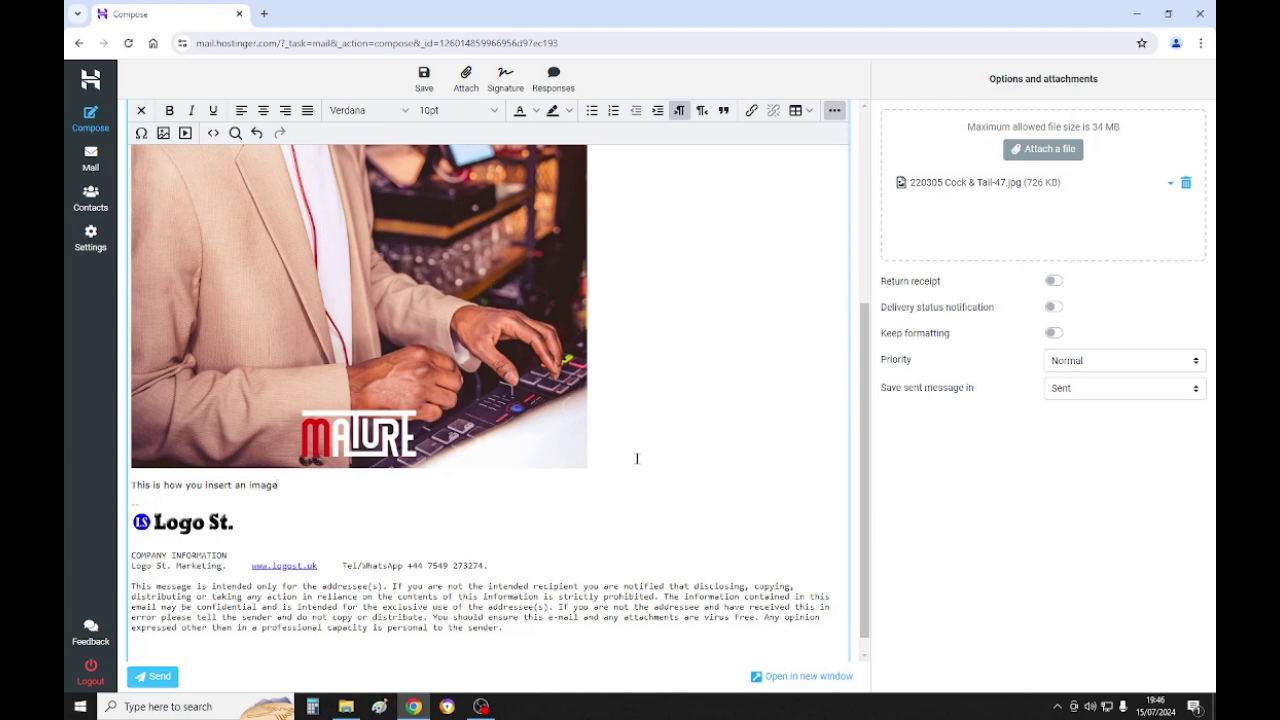
scroll(666, 417, up, 10)
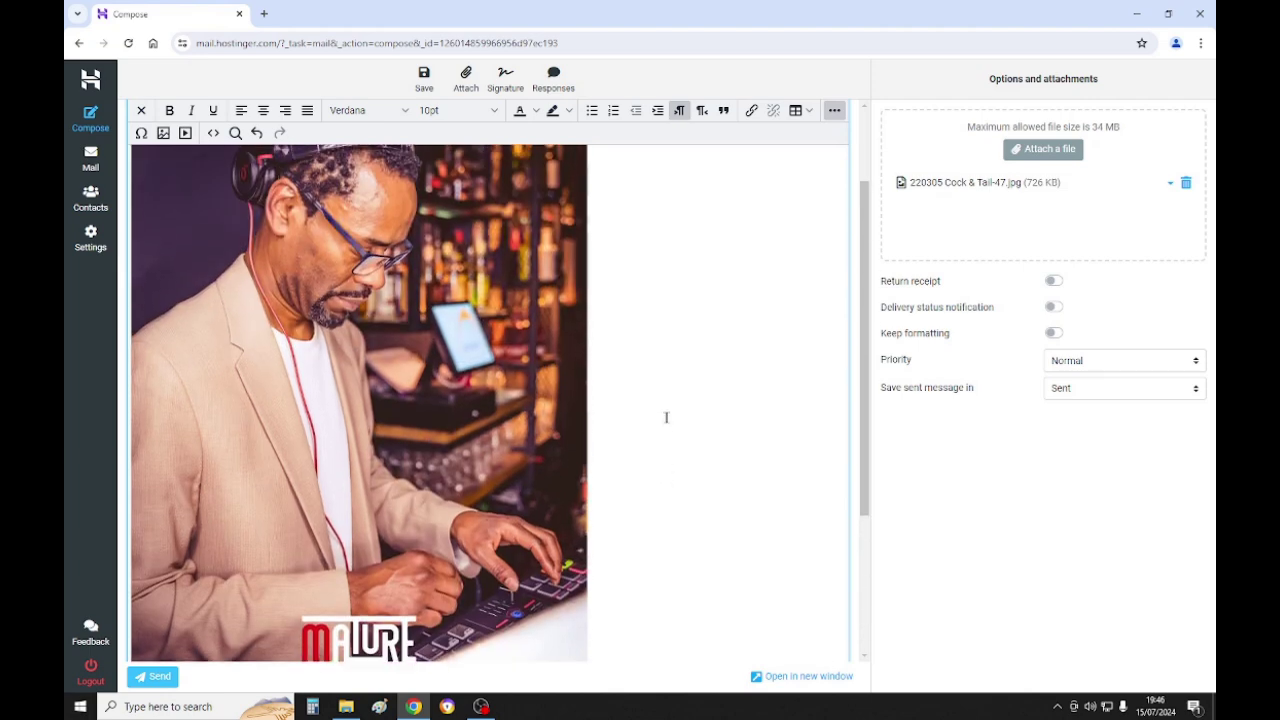